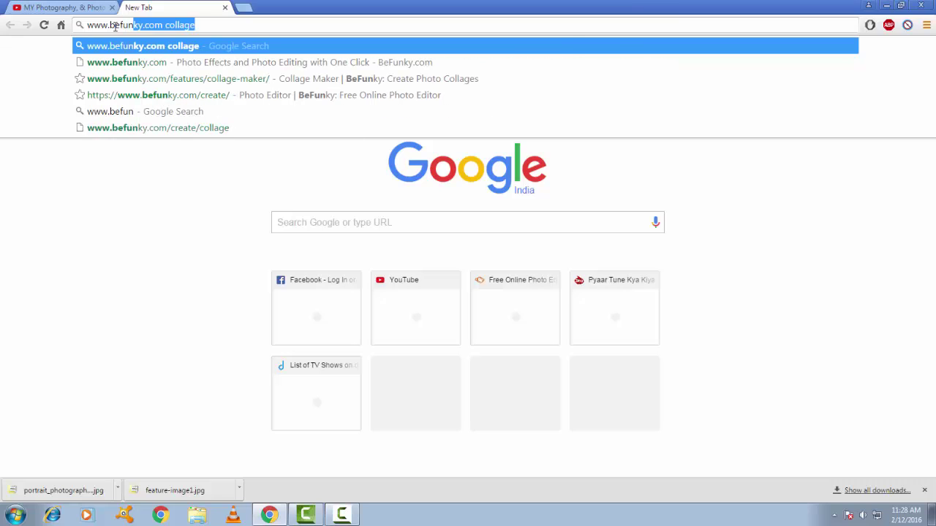
text(ky.com)
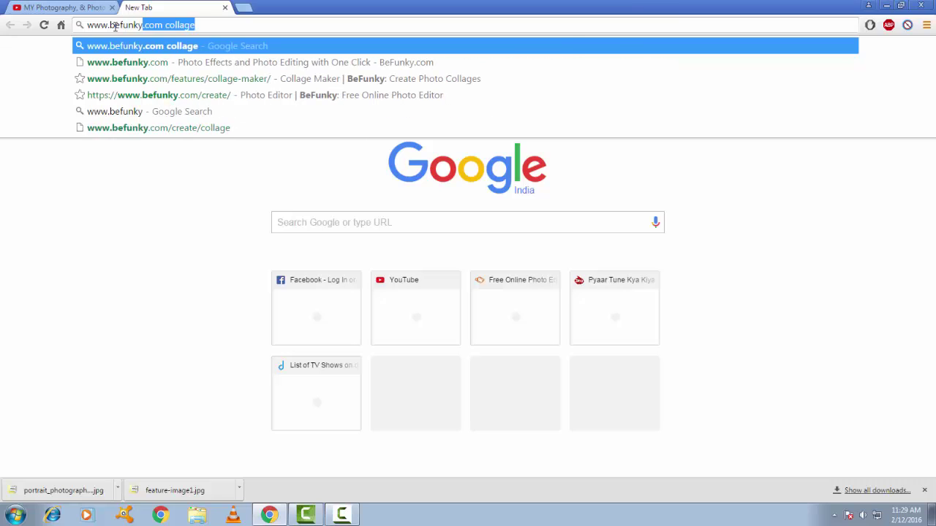
key(Return)
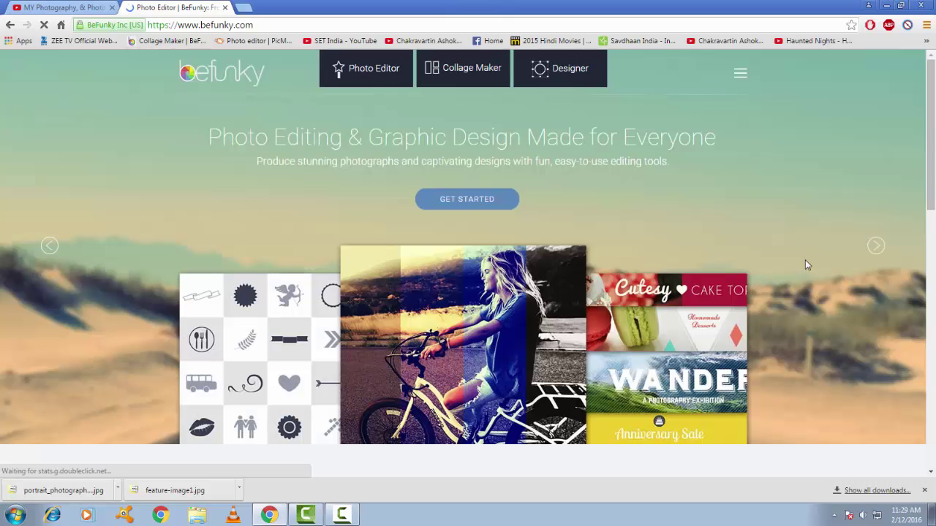
click(474, 201)
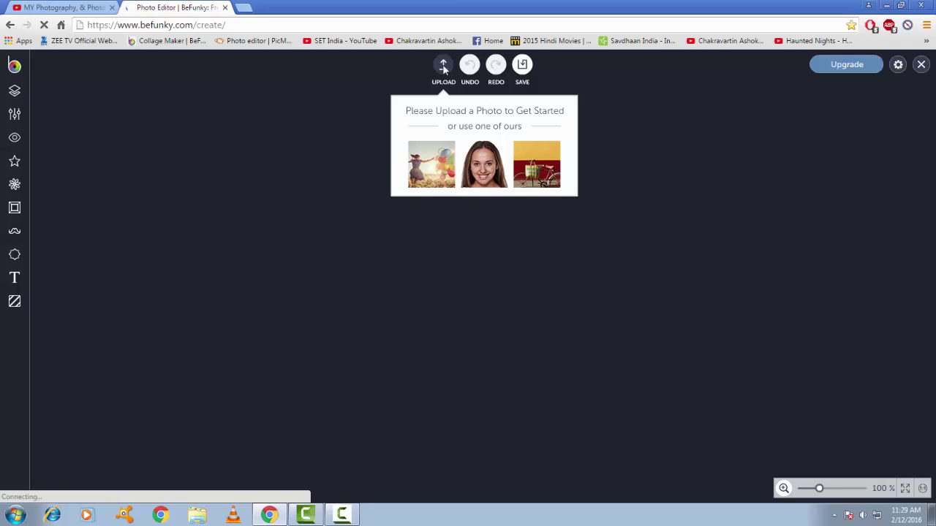
Step: Upload the photo portrait_photography_0163302 from the computer folder "how to edit cool and stylist profile picture online free"
click(443, 67)
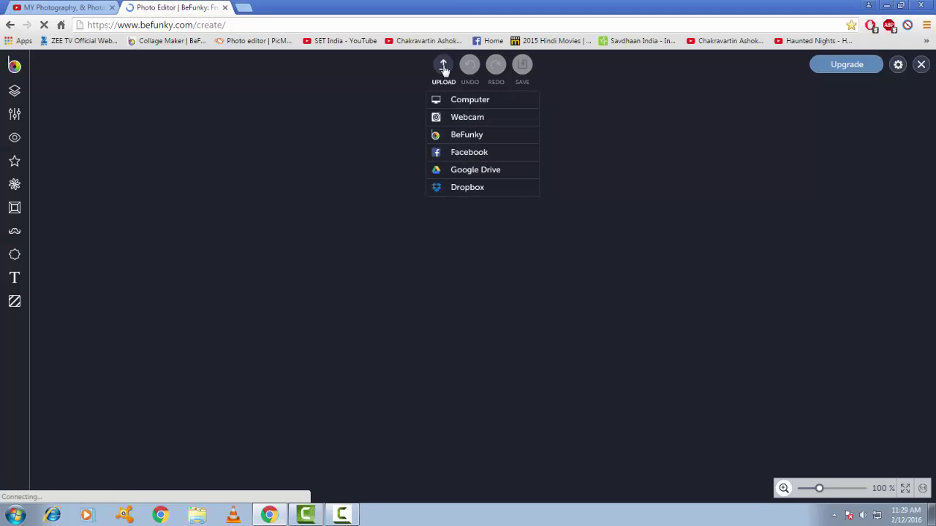
click(465, 107)
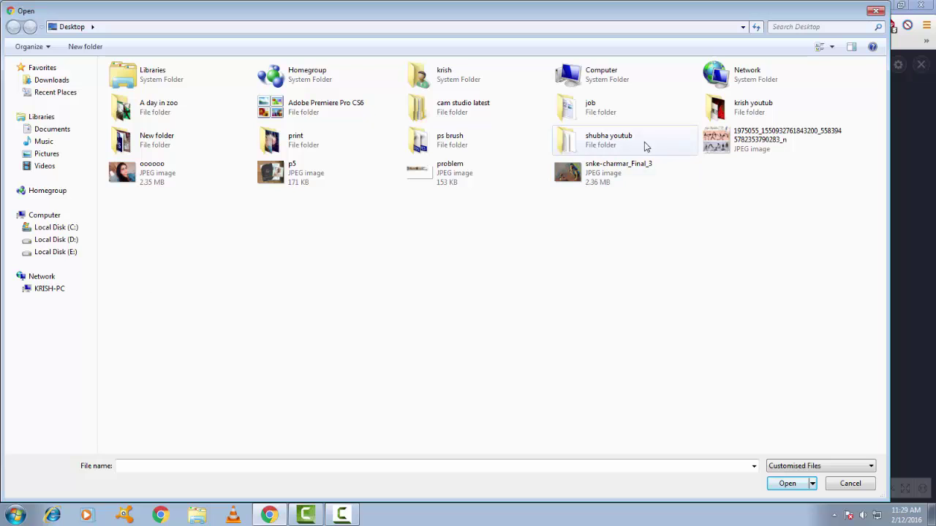
double_click(731, 115)
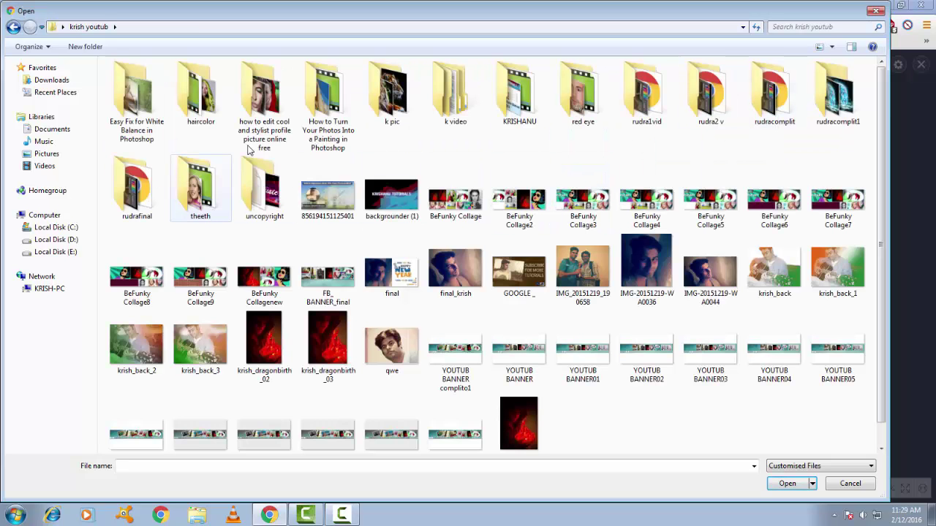
double_click(255, 99)
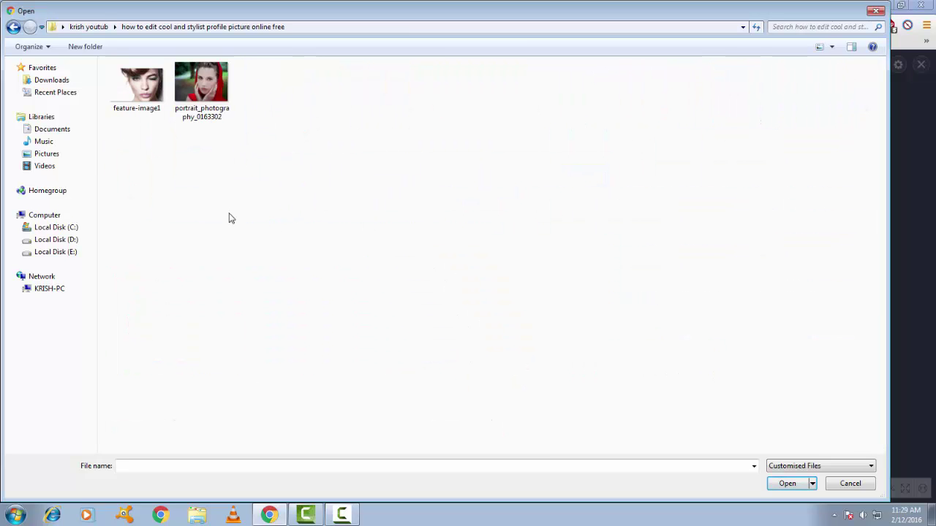
click(204, 109)
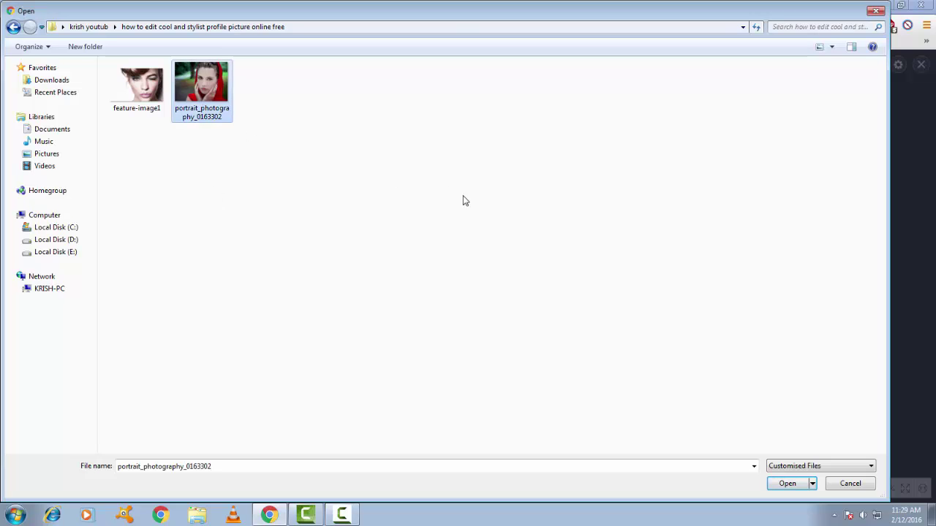
click(788, 484)
Step: Paint mascara on the lashes of both eyes with brush size 0.11, reduce its strength and apply it
click(14, 140)
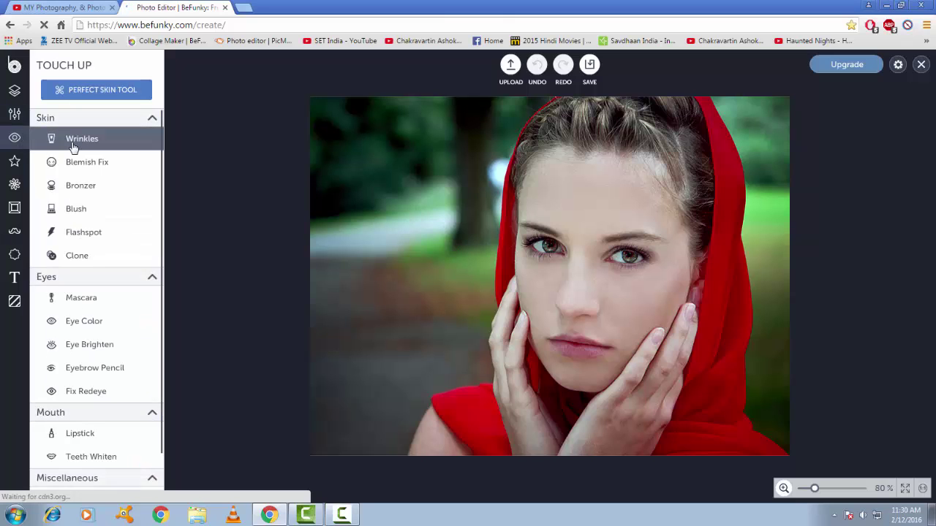
scroll(592, 267, up, 5)
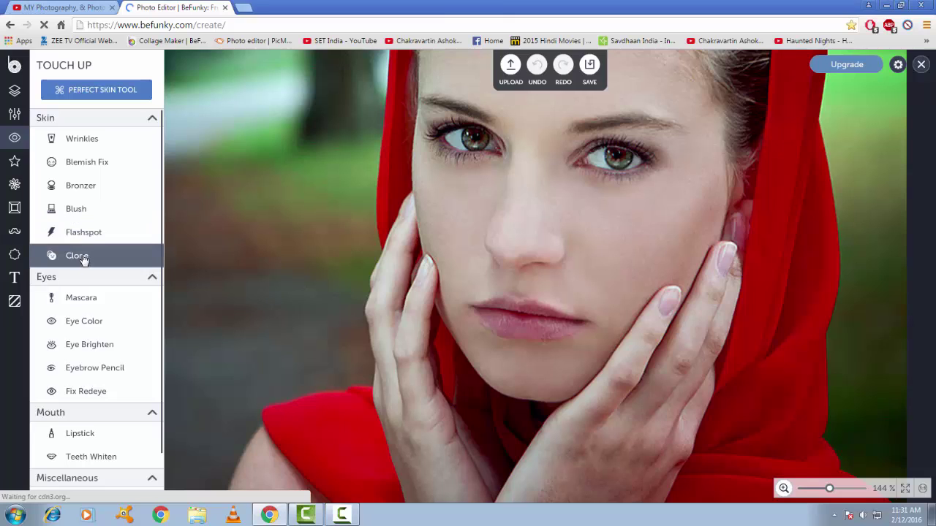
click(86, 303)
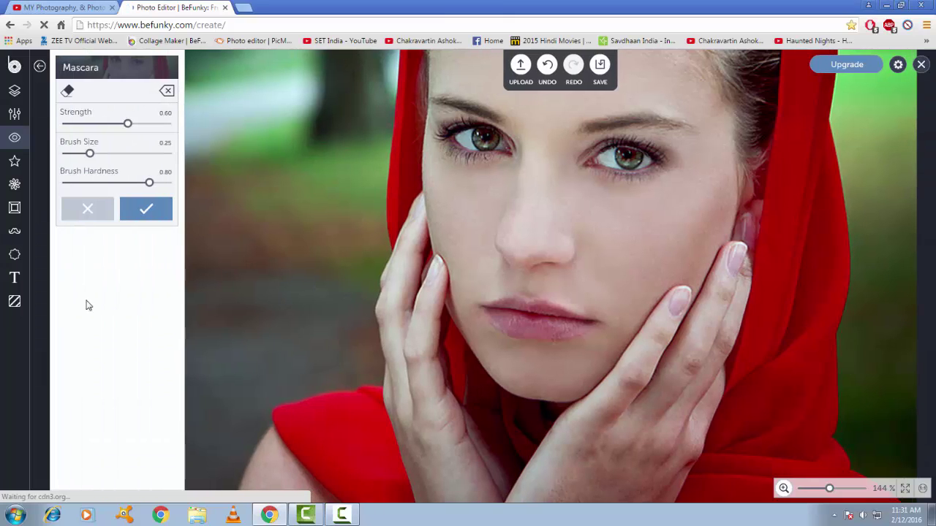
click(82, 154)
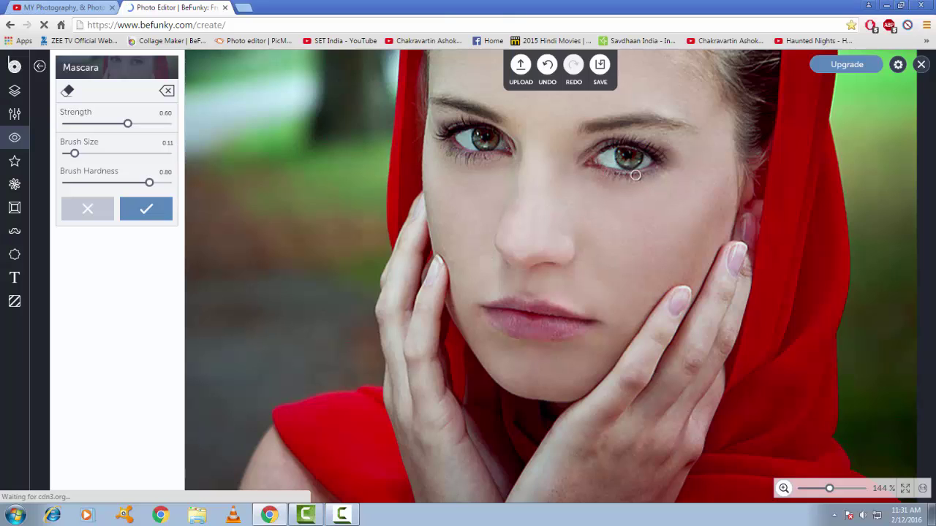
mouse_move(635, 176)
mouse_down()
mouse_move(618, 177)
mouse_move(653, 168)
mouse_up()
drag(455, 156, 476, 154)
drag(446, 132, 467, 123)
drag(126, 125, 78, 139)
click(148, 212)
Step: Choose the Eye Color touch-up and set its custom colour to teal #41AEC1
scroll(635, 269, up, 2)
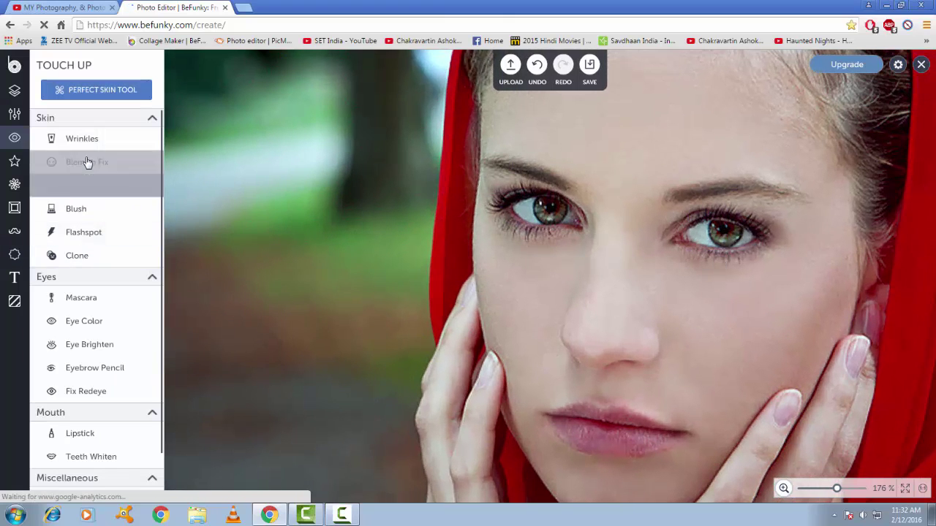
click(104, 324)
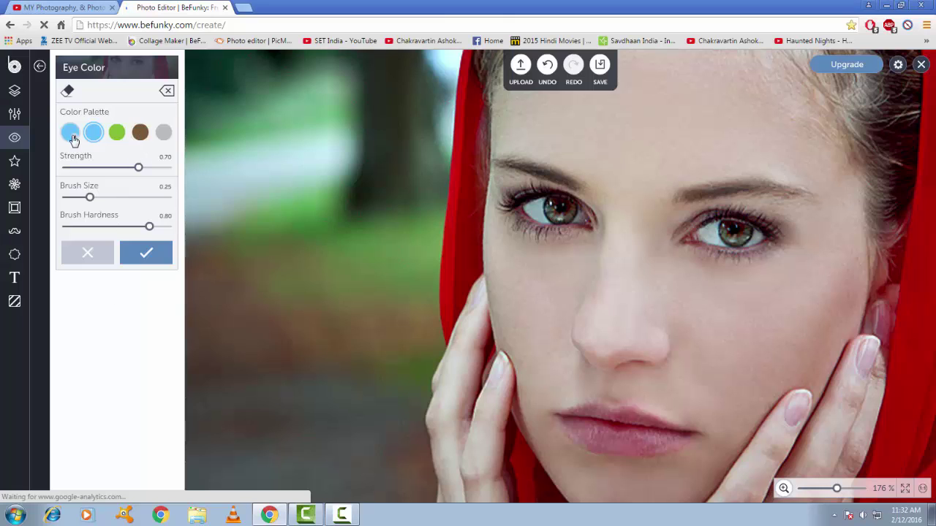
click(70, 133)
click(174, 169)
click(100, 206)
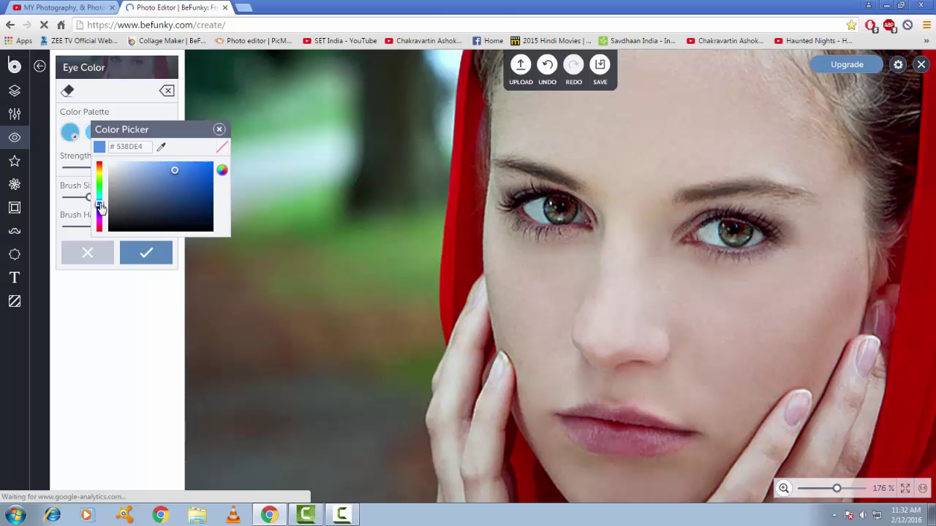
click(145, 178)
click(160, 166)
click(100, 188)
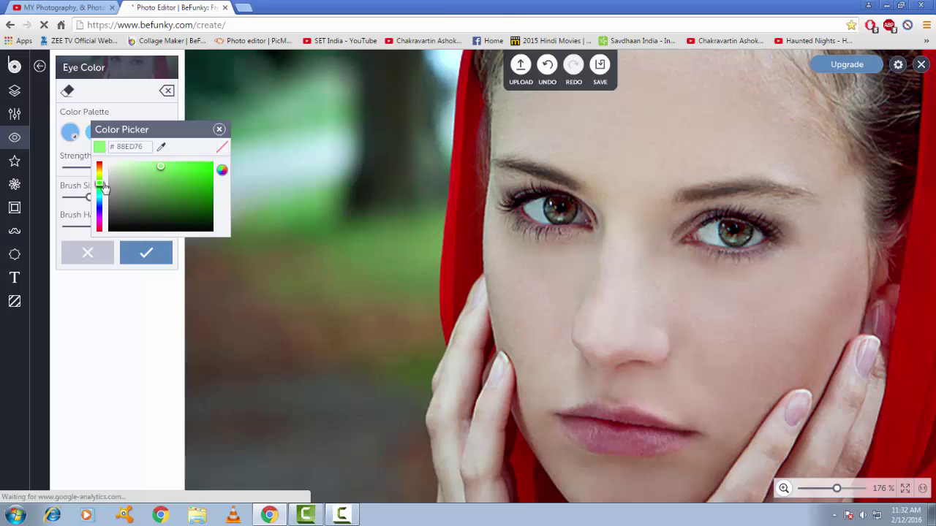
click(106, 210)
click(103, 197)
click(102, 169)
click(102, 185)
click(108, 225)
mouse_move(110, 229)
mouse_down()
mouse_move(112, 172)
mouse_move(113, 204)
mouse_up()
drag(188, 176, 195, 171)
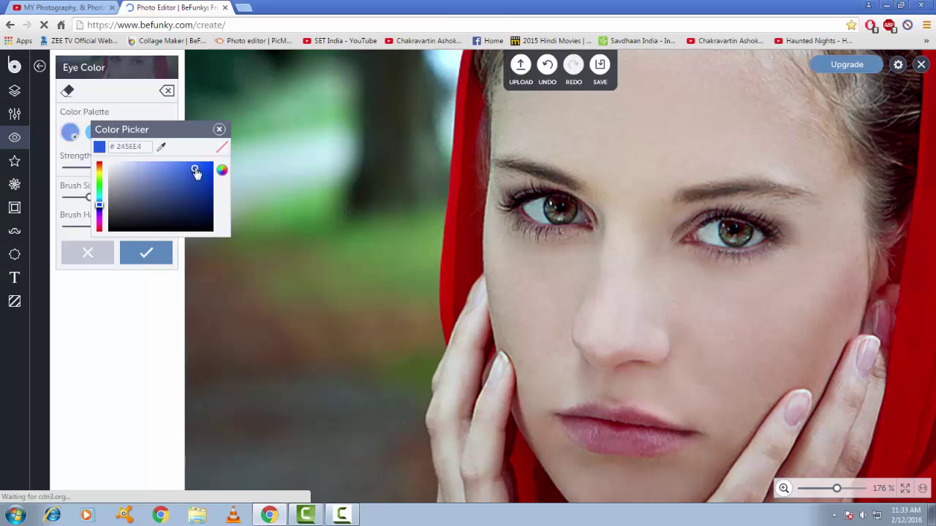
drag(100, 205, 99, 197)
drag(194, 169, 175, 181)
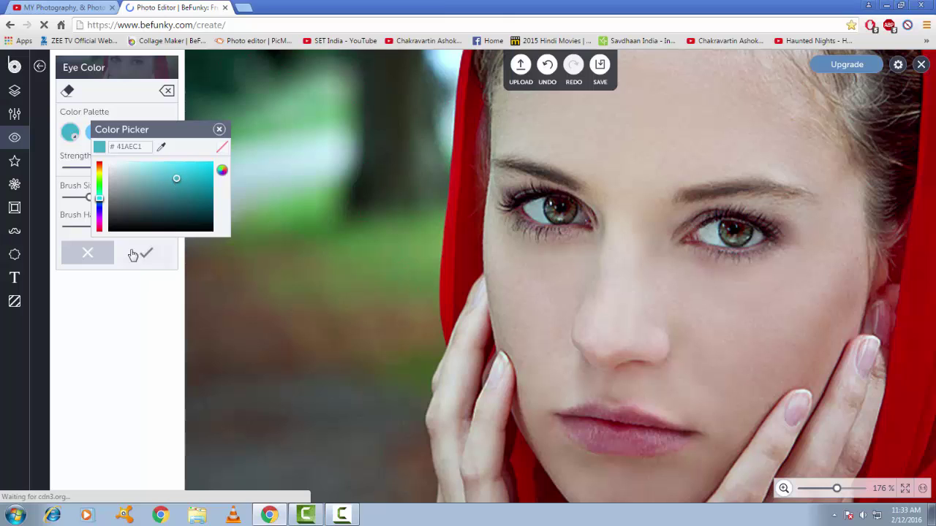
click(218, 129)
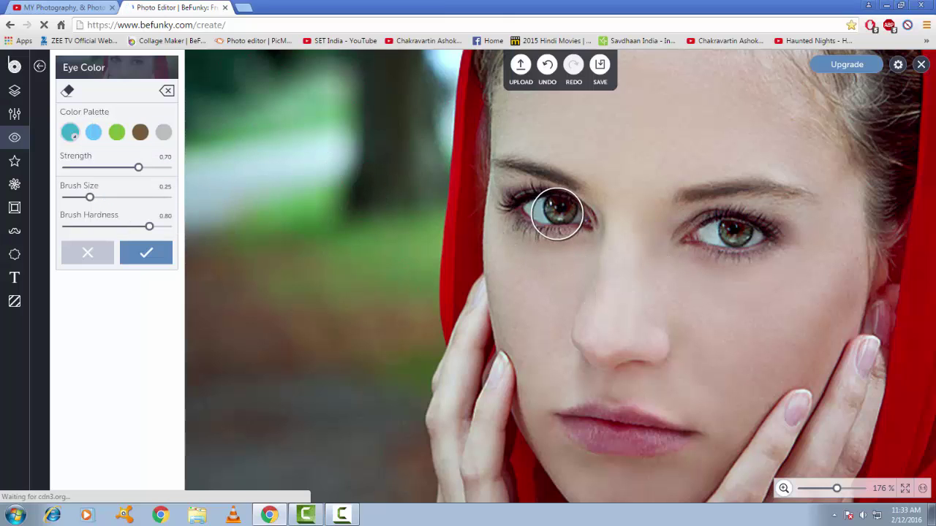
Step: Paint both irises with the teal eye colour, reducing the brush size to 0.20 and 0.13, and apply it
mouse_move(89, 197)
mouse_down()
mouse_move(70, 197)
mouse_move(84, 198)
mouse_up()
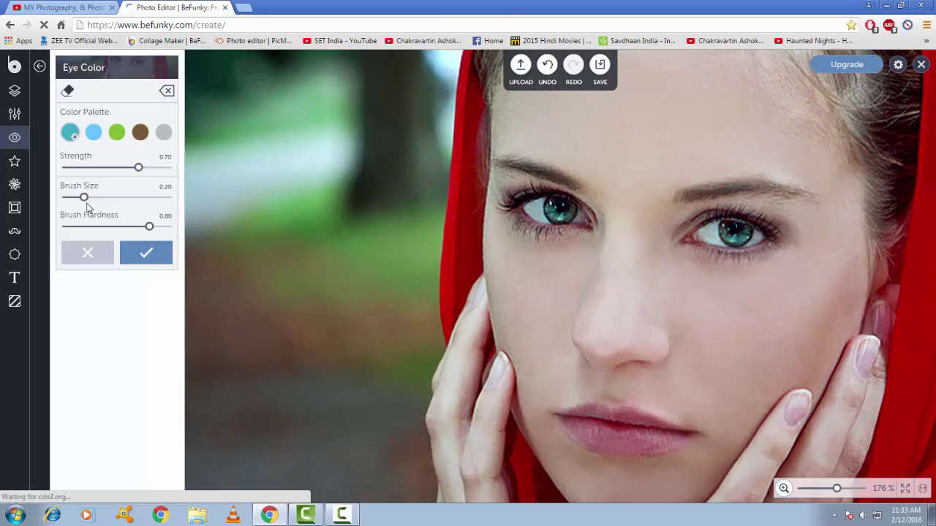
drag(84, 197, 76, 197)
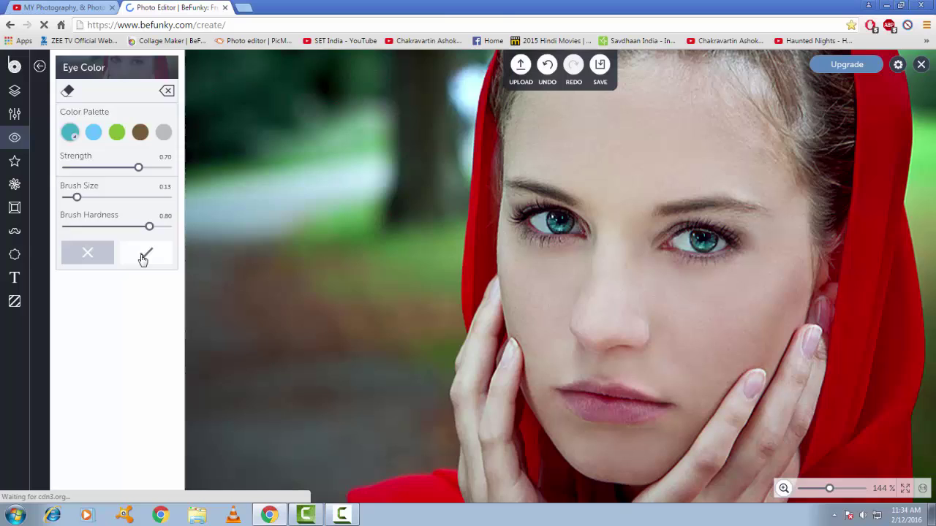
click(145, 252)
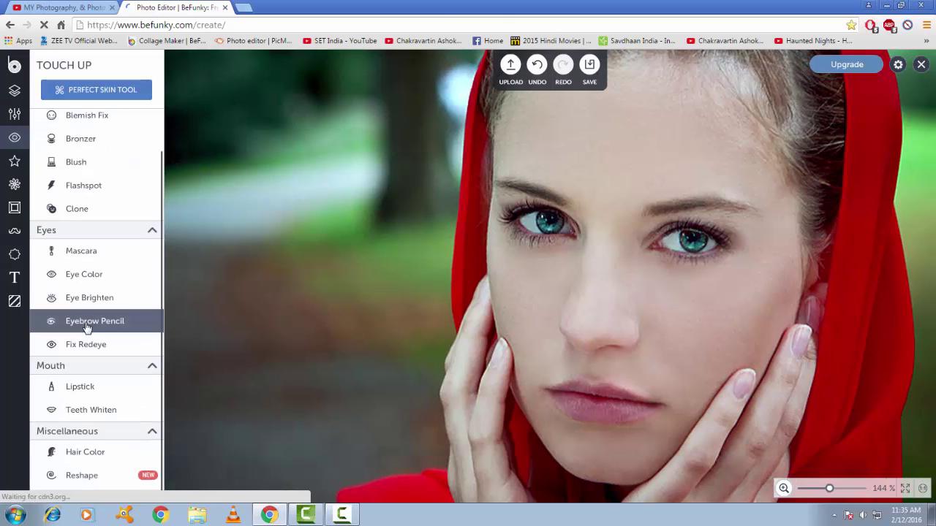
Step: Retouch the eyebrows with the Eyebrow Pencil in dark grey, using a brush smaller than 0.11, and apply it
click(86, 325)
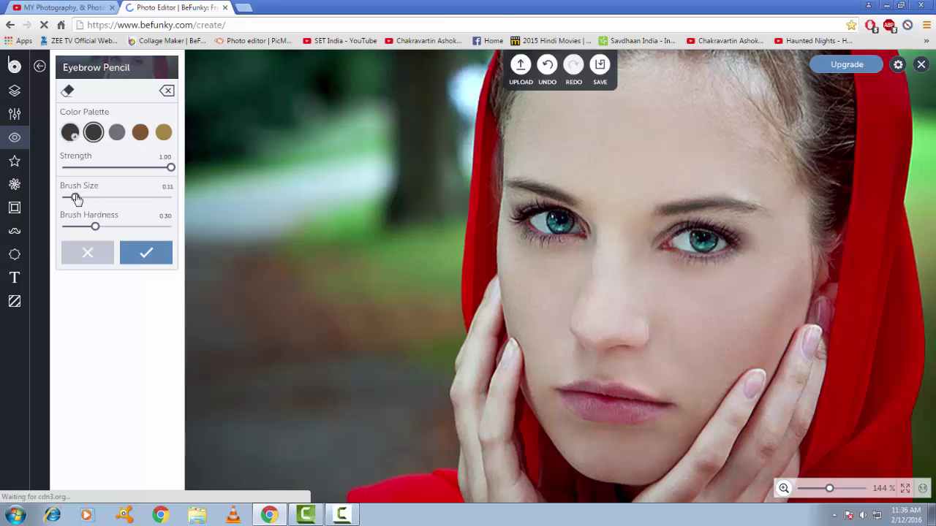
drag(75, 197, 70, 197)
click(140, 260)
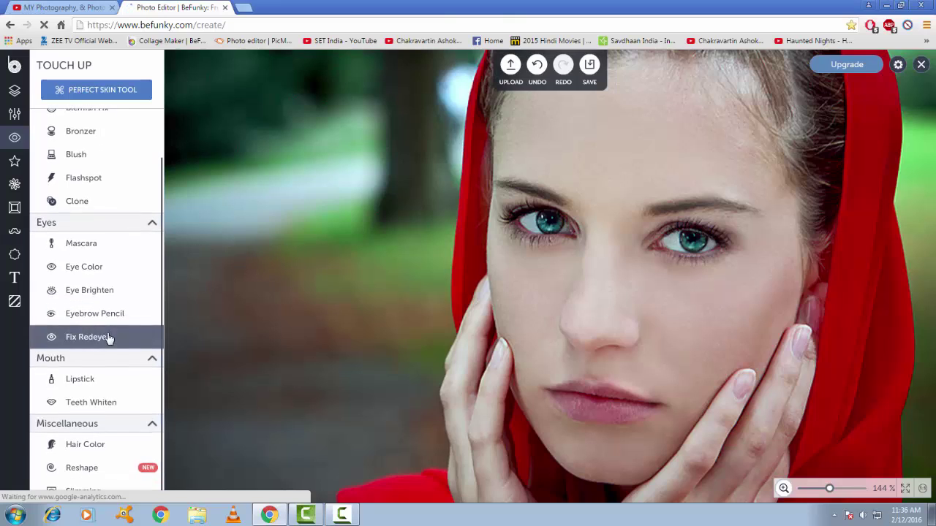
Step: Choose the Lipstick touch-up and set its custom colour to a dark crimson
scroll(95, 362, down, 1)
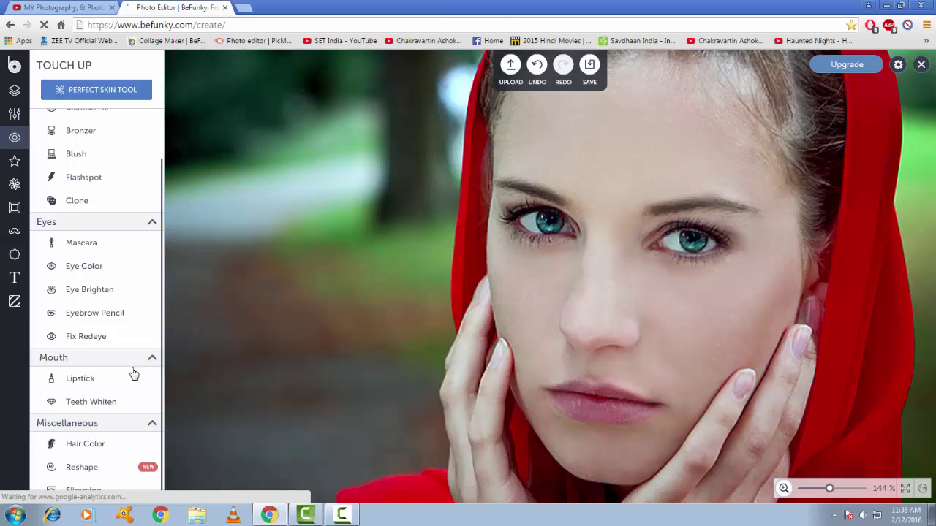
click(81, 378)
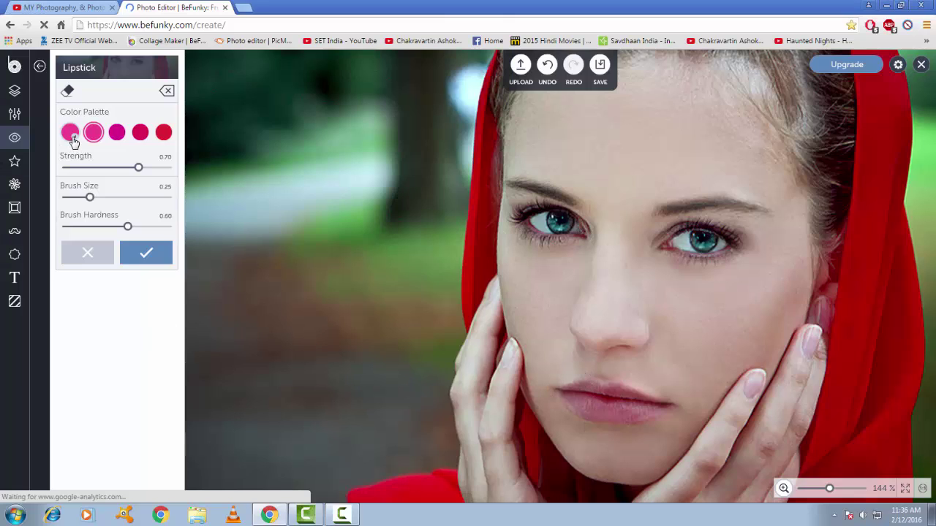
click(70, 133)
drag(100, 227, 101, 165)
click(169, 189)
drag(170, 191, 167, 188)
click(160, 147)
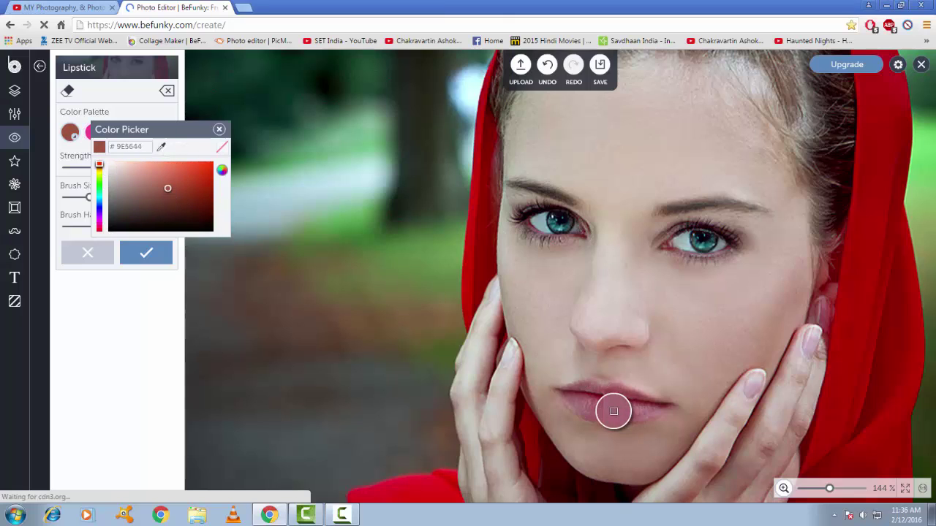
click(598, 404)
mouse_move(156, 189)
mouse_down()
mouse_move(161, 198)
mouse_move(182, 174)
mouse_move(171, 183)
mouse_move(185, 207)
mouse_move(193, 197)
mouse_up()
click(218, 129)
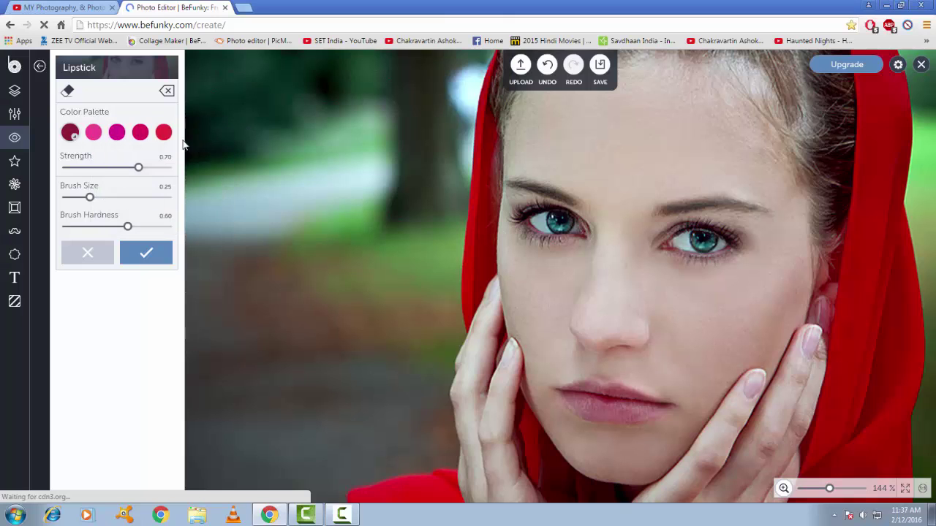
Step: Reduce the lipstick brush size and paint the dark crimson colour over the body of the lips
scroll(638, 386, up, 2)
drag(621, 401, 539, 234)
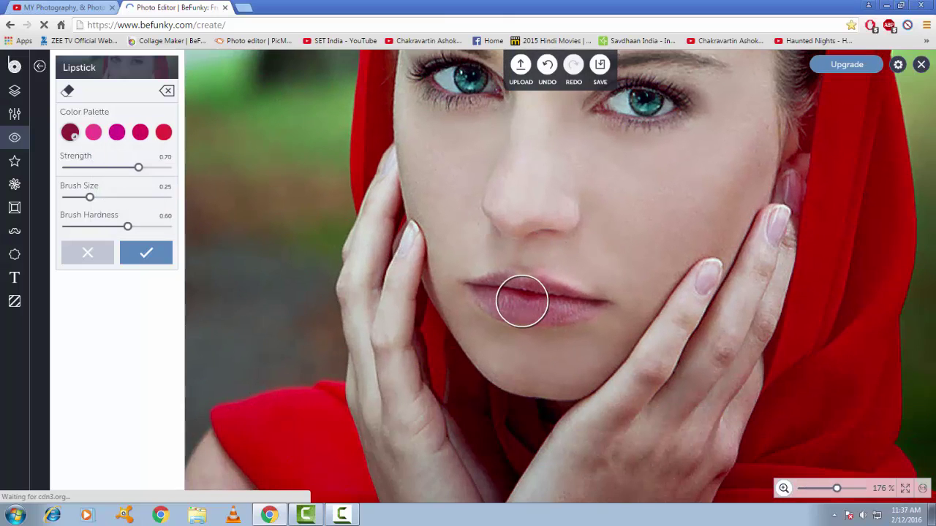
drag(89, 198, 79, 198)
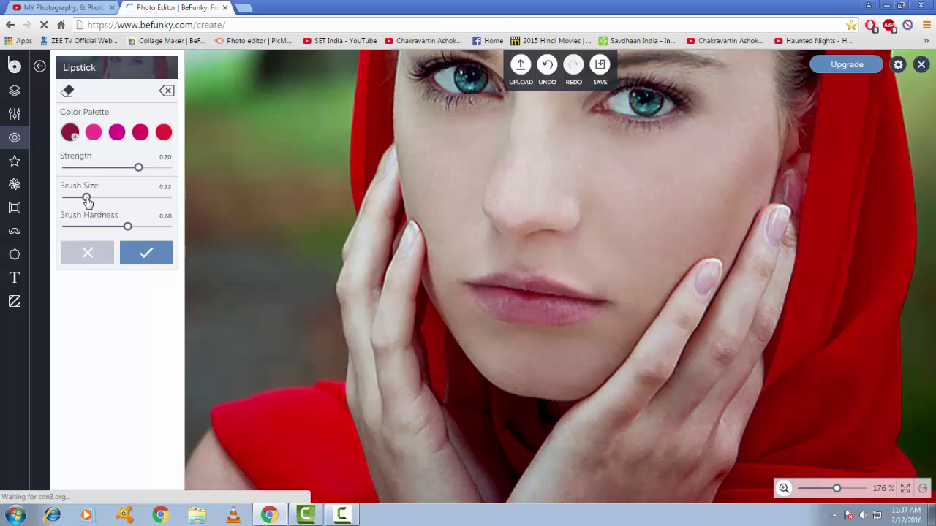
mouse_move(512, 312)
mouse_down()
mouse_move(553, 307)
mouse_move(487, 292)
mouse_move(508, 305)
mouse_move(552, 311)
mouse_move(497, 301)
mouse_move(569, 304)
mouse_move(493, 293)
mouse_move(582, 308)
mouse_move(496, 308)
mouse_move(478, 293)
mouse_move(518, 307)
mouse_move(490, 284)
mouse_move(565, 299)
mouse_move(529, 283)
mouse_move(562, 300)
mouse_move(502, 300)
mouse_move(560, 312)
mouse_move(498, 306)
mouse_move(478, 290)
mouse_move(565, 309)
mouse_up()
Step: Fill in the edges of both lips with lipstick at brush size 0.06 and apply it
scroll(595, 310, up, 5)
drag(79, 197, 69, 197)
mouse_move(443, 276)
mouse_down()
mouse_move(456, 272)
mouse_move(612, 312)
mouse_up()
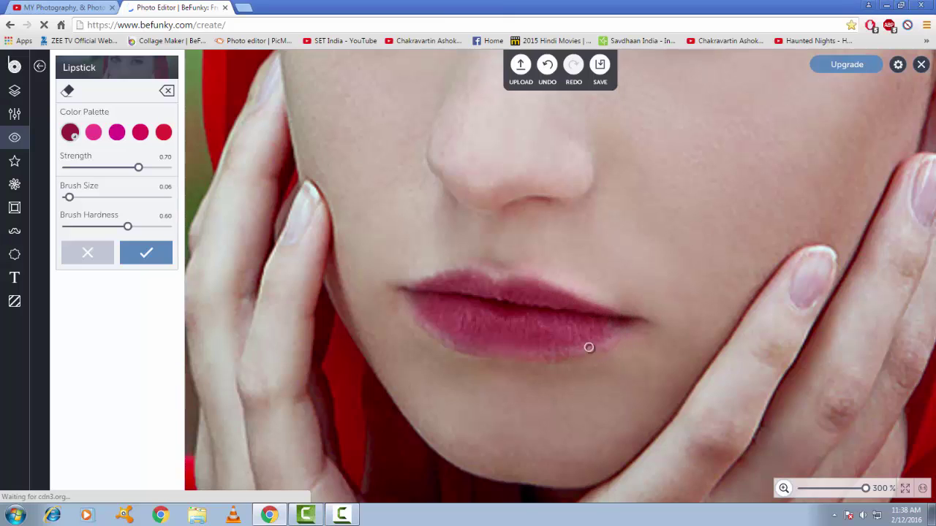
mouse_move(589, 347)
mouse_down()
mouse_move(470, 346)
mouse_move(422, 317)
mouse_up()
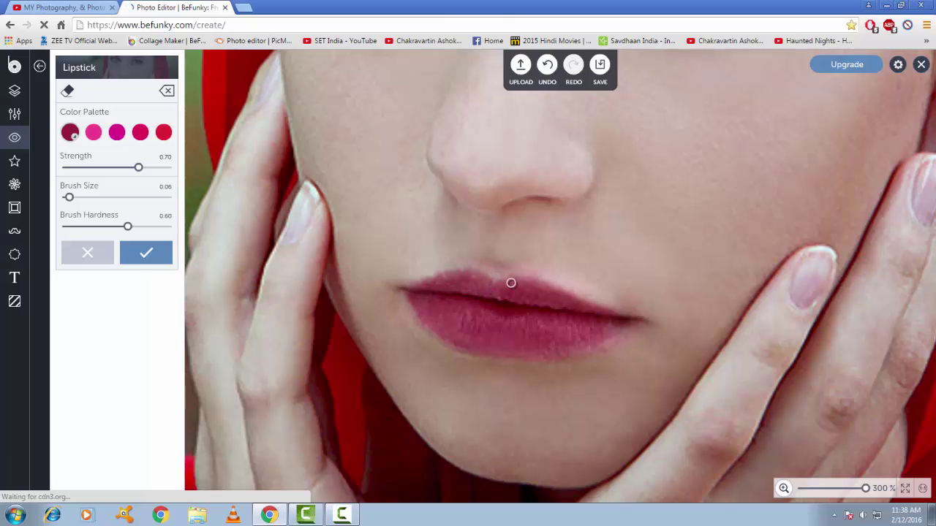
scroll(608, 327, down, 5)
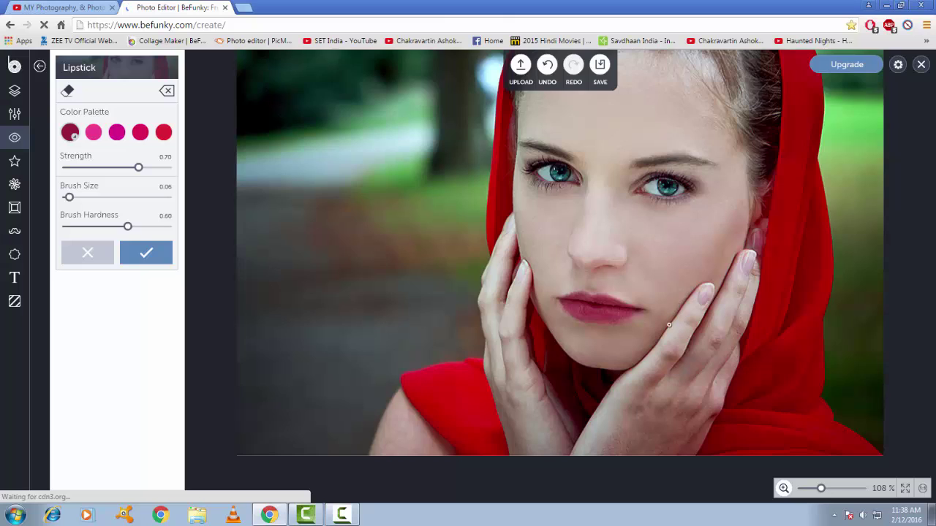
scroll(507, 274, up, 4)
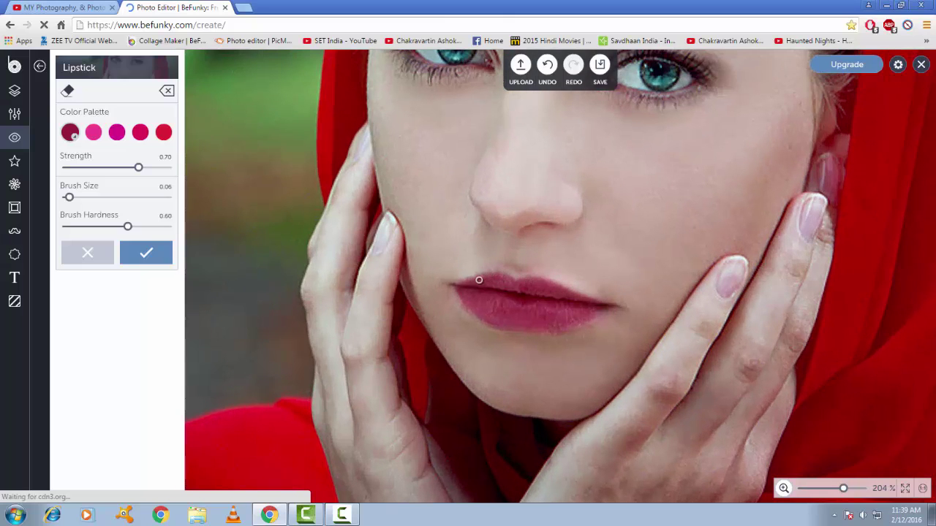
click(144, 253)
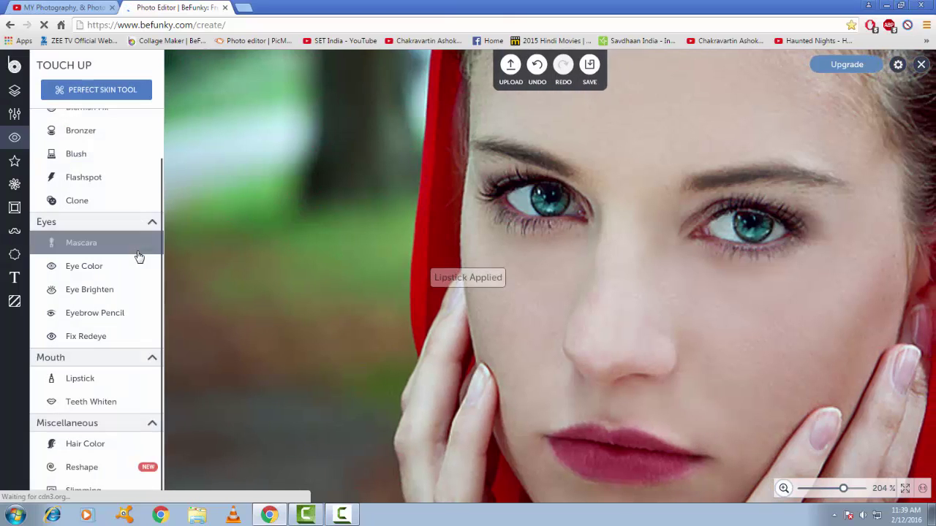
Step: Choose the Blush touch-up with the deep pink colour and a brush size of 0.30
scroll(636, 386, down, 2)
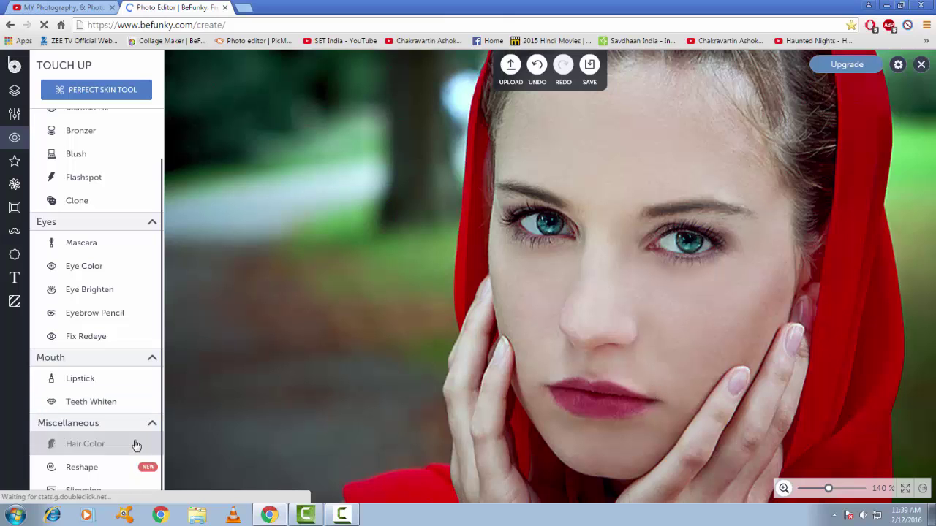
scroll(719, 261, down, 3)
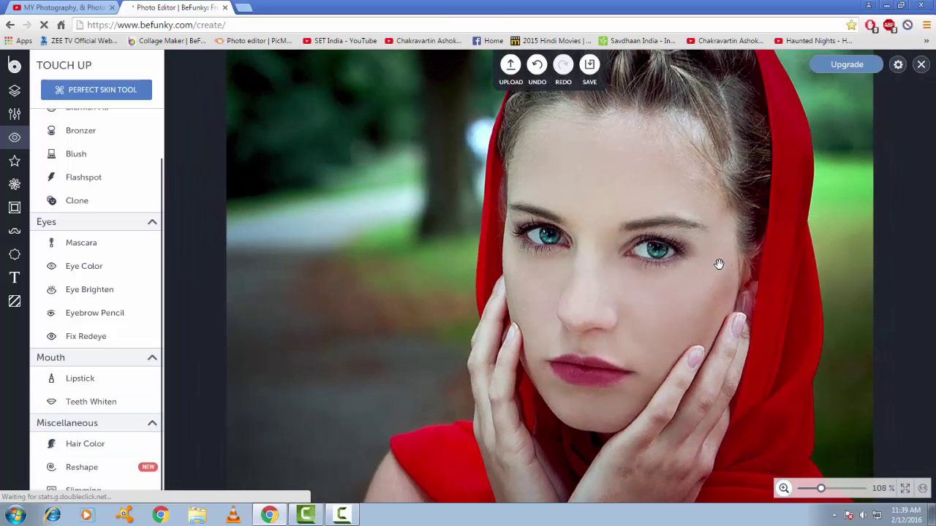
scroll(719, 258, up, 2)
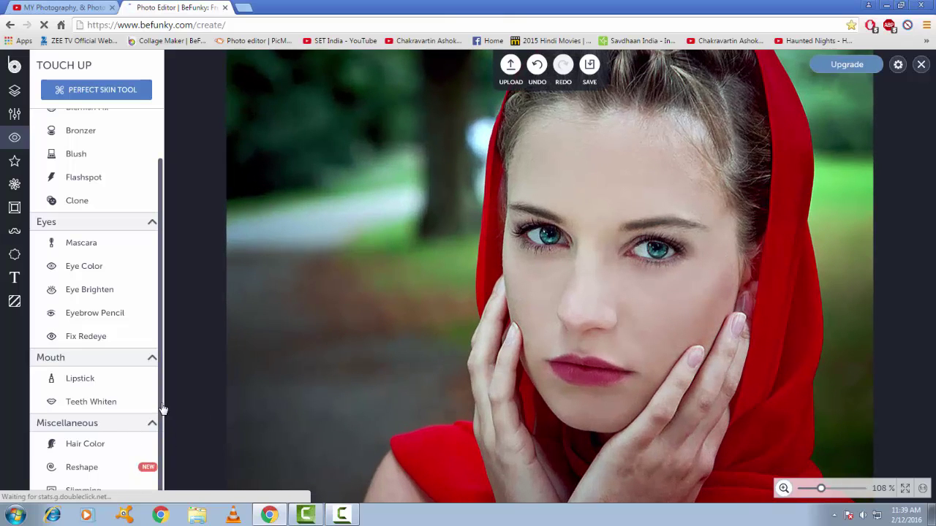
drag(160, 421, 160, 351)
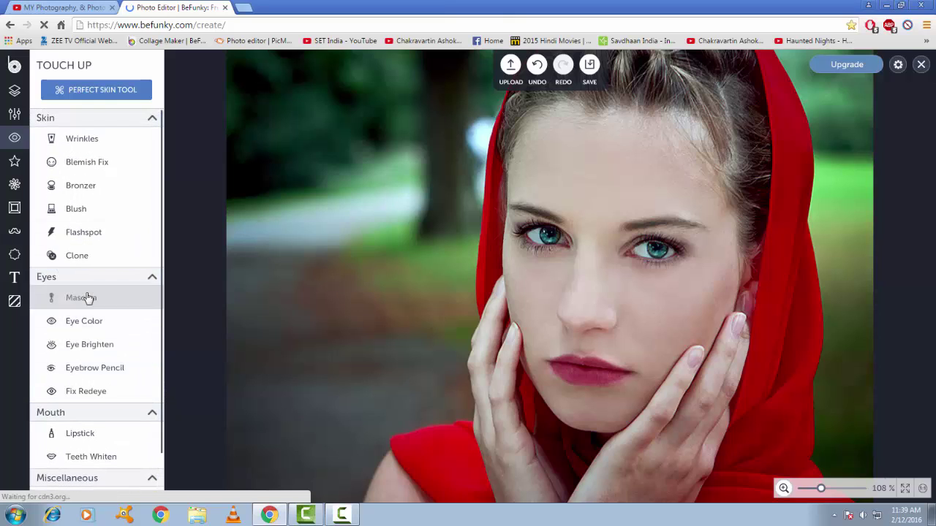
click(76, 212)
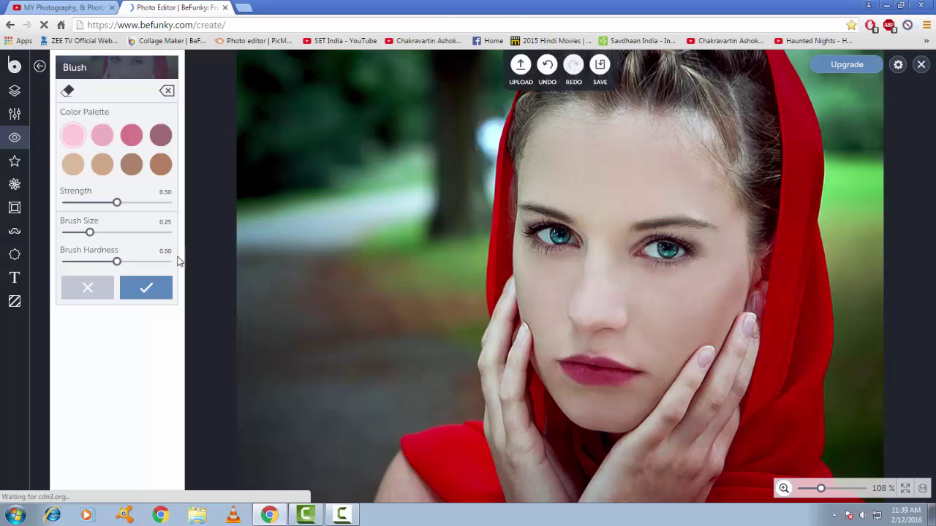
click(132, 134)
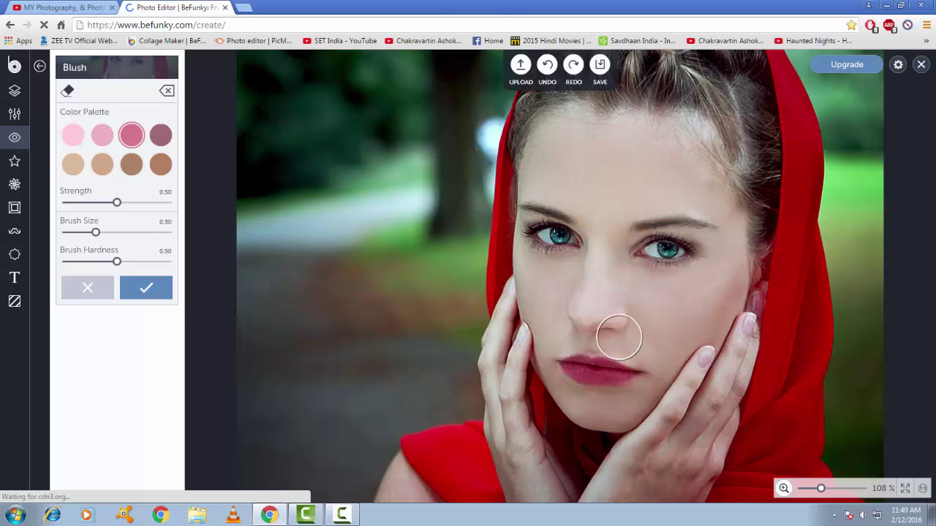
Step: Paint blush over both cheeks, lower its strength below 0.50 and apply it
mouse_move(704, 309)
mouse_down()
mouse_move(665, 316)
mouse_move(703, 310)
mouse_move(716, 288)
mouse_up()
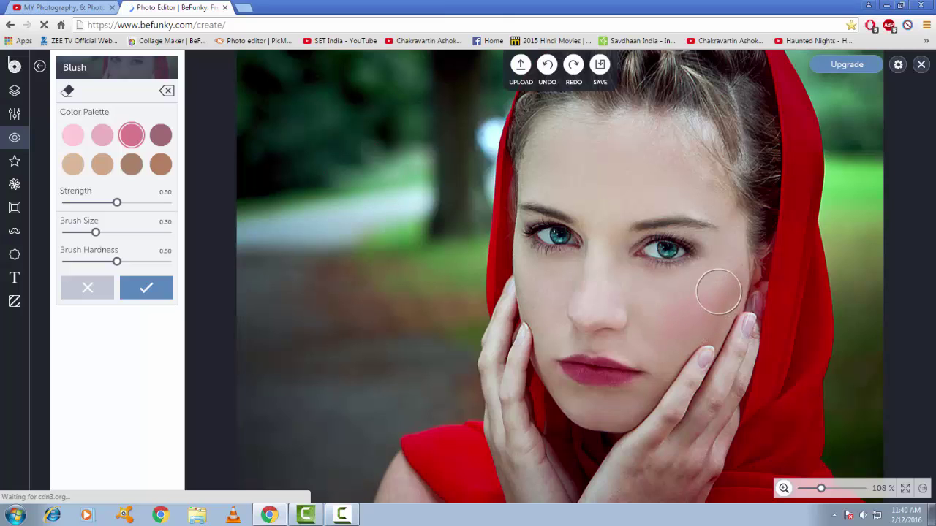
mouse_move(544, 305)
mouse_down()
mouse_move(539, 279)
mouse_move(542, 312)
mouse_up()
mouse_move(674, 328)
mouse_down()
mouse_move(706, 323)
mouse_move(730, 286)
mouse_move(693, 333)
mouse_move(669, 338)
mouse_move(670, 321)
mouse_move(682, 316)
mouse_move(645, 314)
mouse_move(797, 332)
mouse_move(552, 339)
mouse_move(545, 294)
mouse_move(533, 291)
mouse_move(536, 302)
mouse_move(601, 317)
mouse_move(673, 314)
mouse_move(491, 315)
mouse_move(507, 314)
mouse_move(537, 283)
mouse_move(531, 296)
mouse_move(524, 277)
mouse_move(539, 307)
mouse_up()
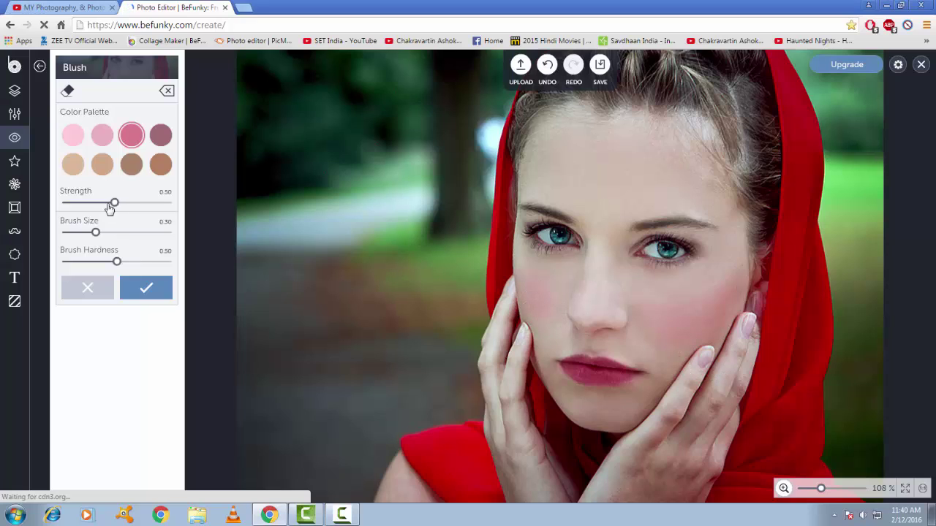
mouse_move(109, 209)
mouse_down()
mouse_move(65, 209)
mouse_move(174, 213)
mouse_move(86, 212)
mouse_move(98, 212)
mouse_up()
click(143, 289)
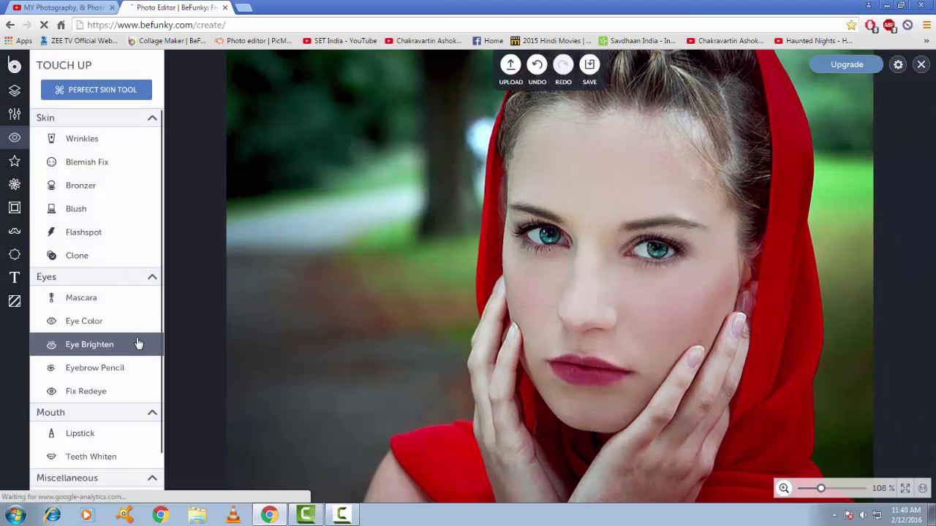
scroll(146, 387, down, 1)
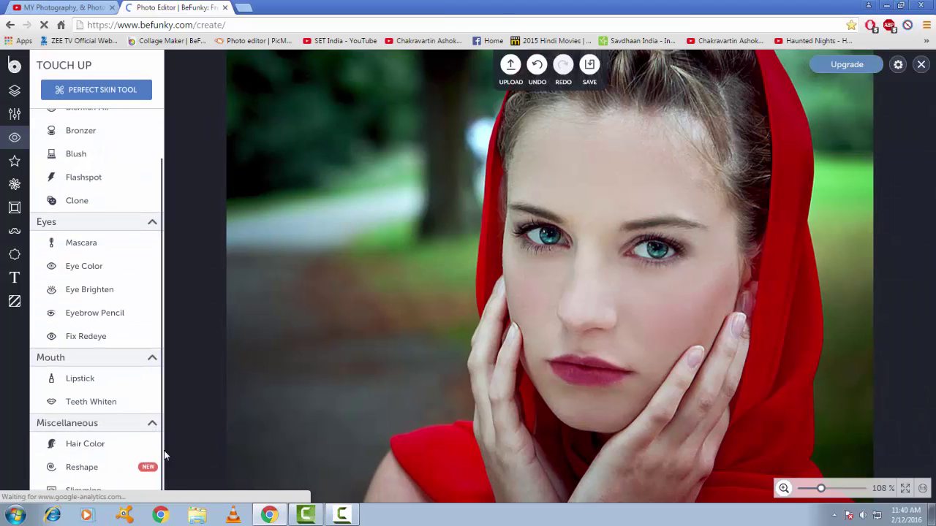
scroll(108, 256, up, 1)
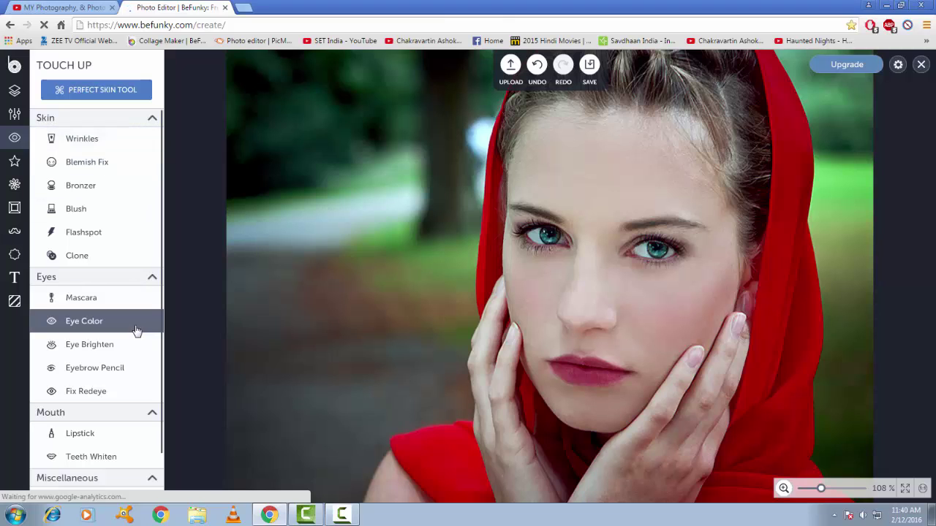
scroll(135, 325, down, 1)
scroll(105, 245, up, 1)
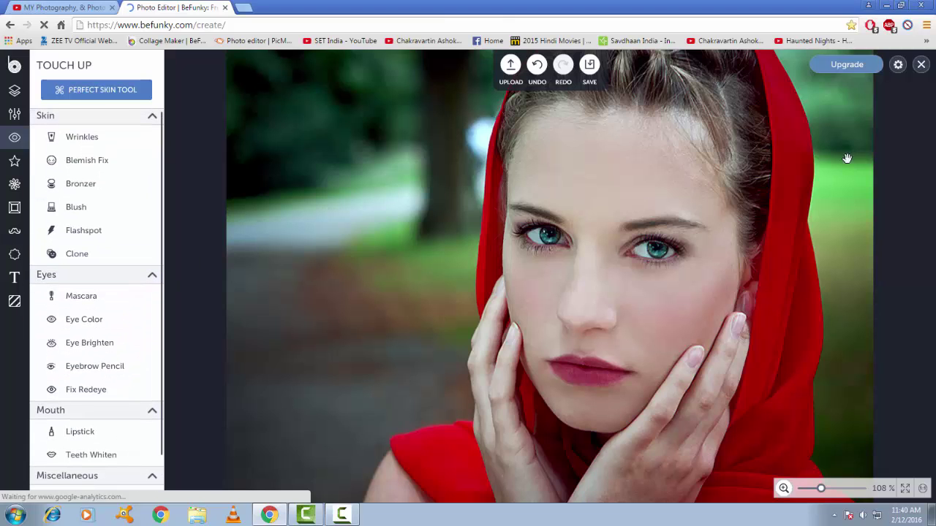
scroll(762, 144, down, 3)
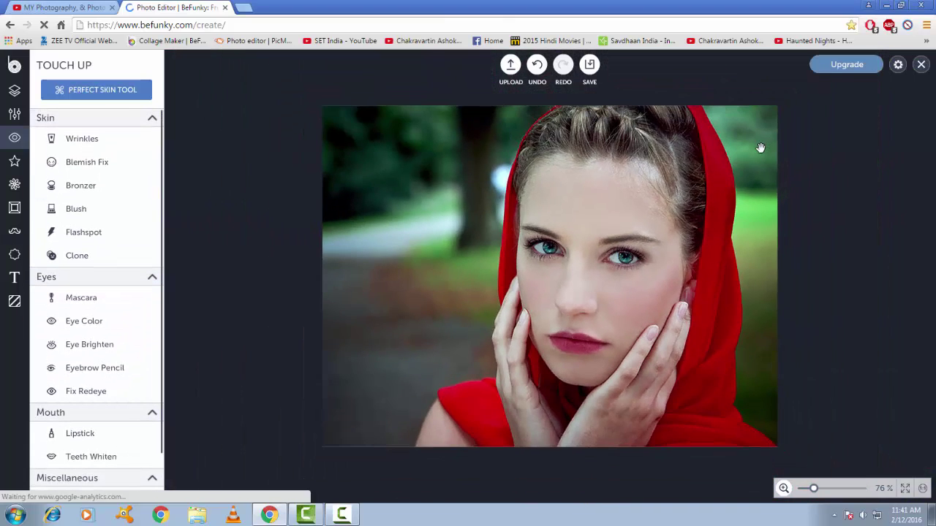
scroll(760, 147, up, 3)
scroll(756, 149, down, 3)
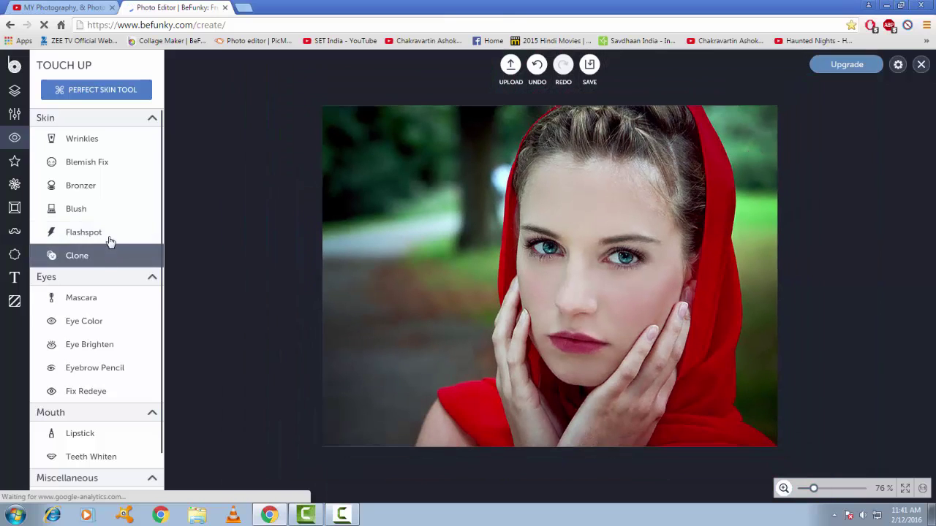
Step: Open the Instant collection among the photo effects
click(13, 163)
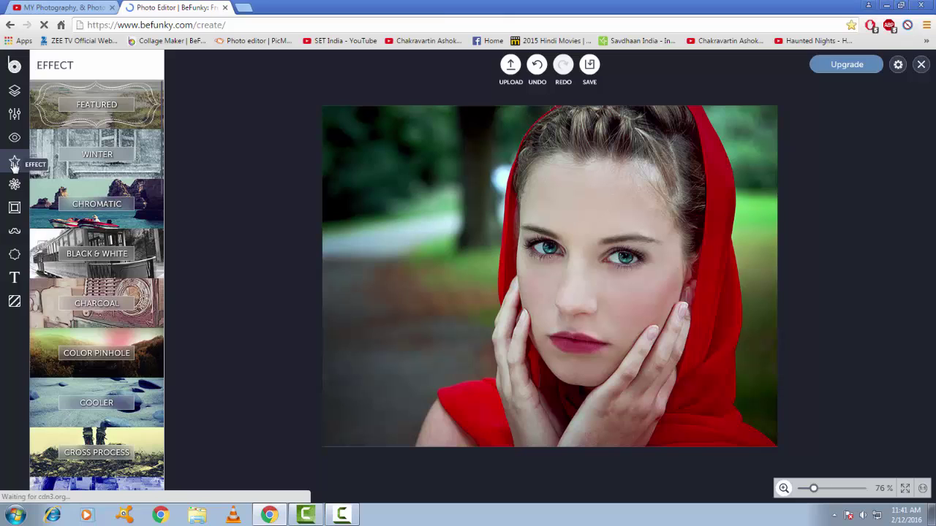
click(15, 184)
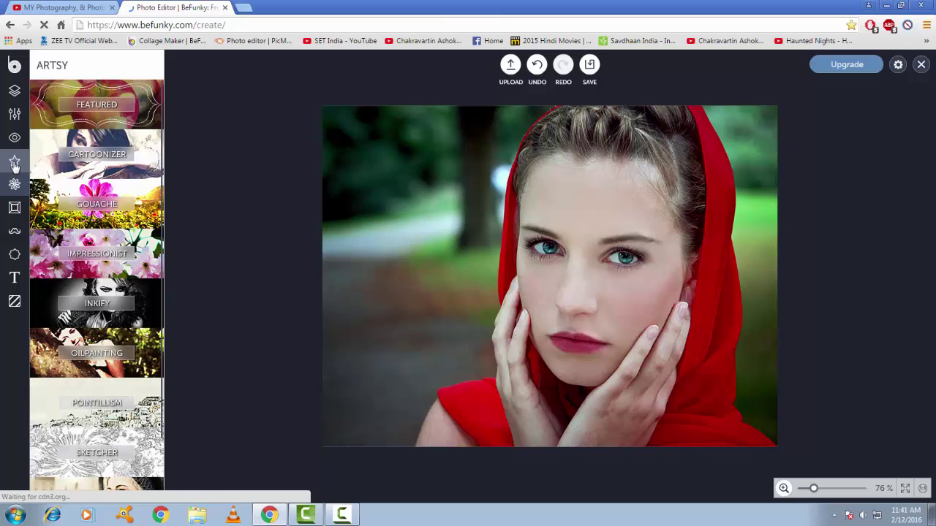
click(14, 162)
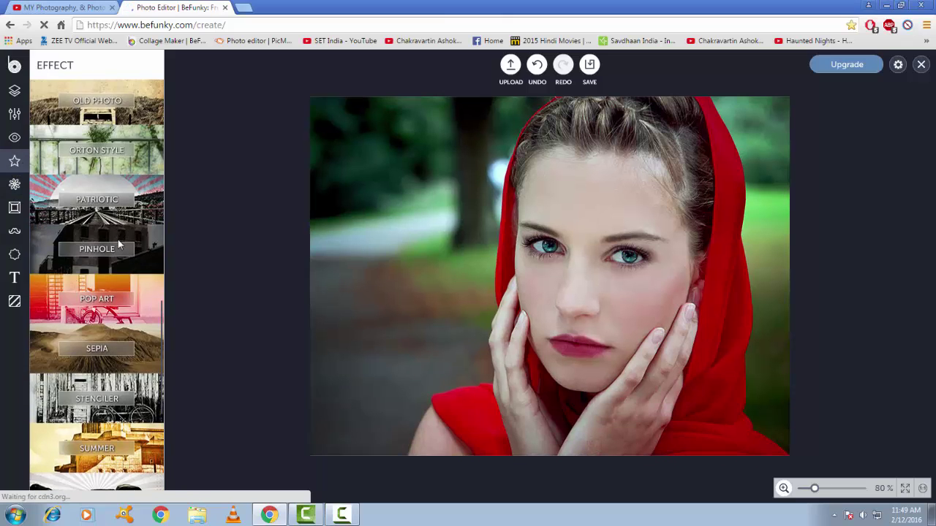
scroll(119, 245, up, 1)
scroll(120, 245, up, 3)
click(121, 150)
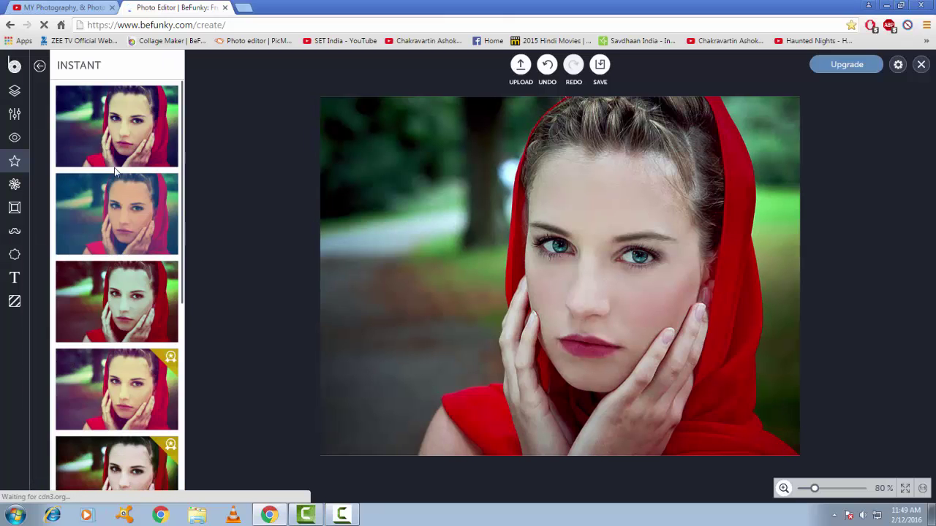
Step: Try the first three Instant effects on the portrait and settle on the second, blue-tinted one
click(121, 150)
click(119, 247)
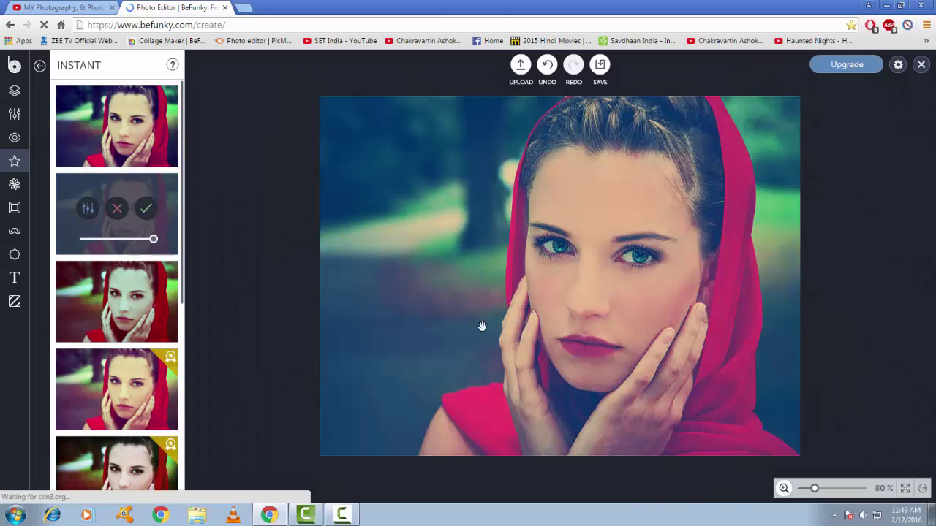
click(146, 143)
click(146, 236)
click(128, 318)
click(120, 220)
Step: Save the edited portrait to the computer as a JPG at quality 100
click(599, 65)
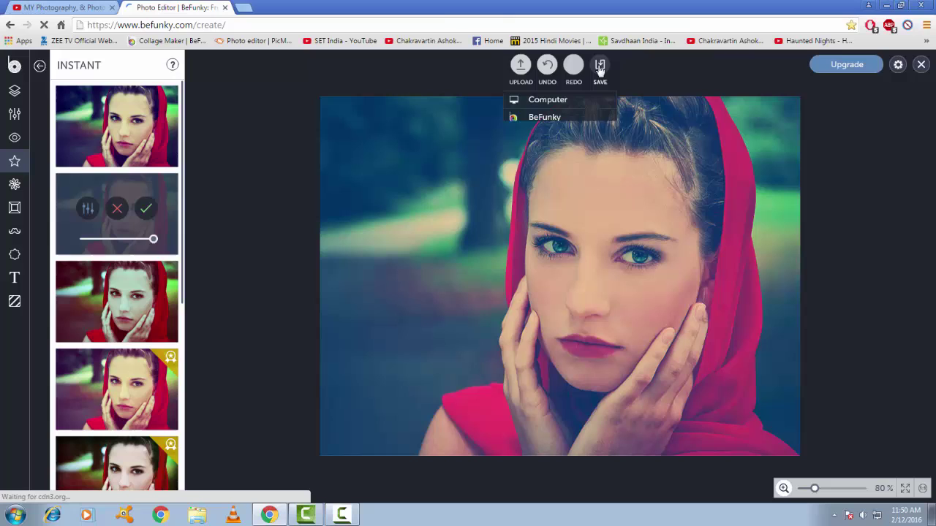
click(547, 101)
drag(562, 304, 592, 307)
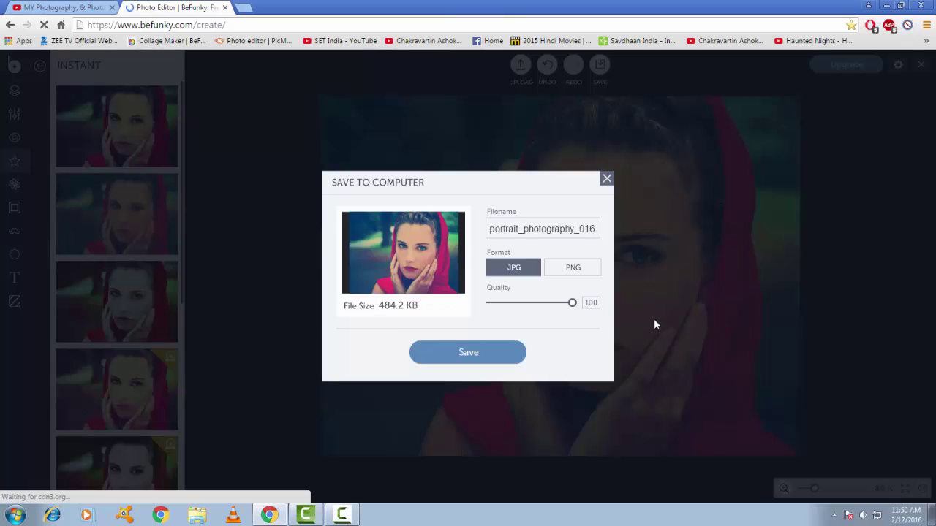
click(468, 357)
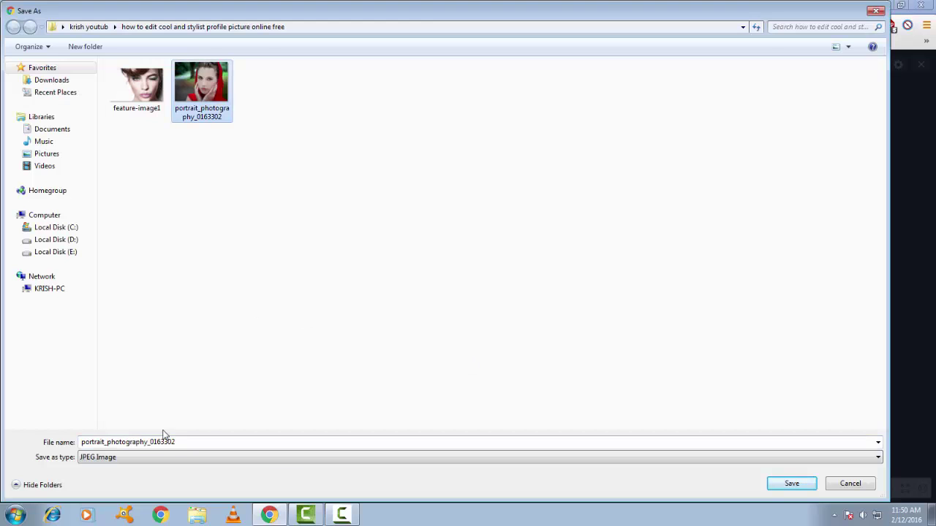
Step: Name the saved file portrait_photography_0163303 and save it in the same folder as the original
key(End)
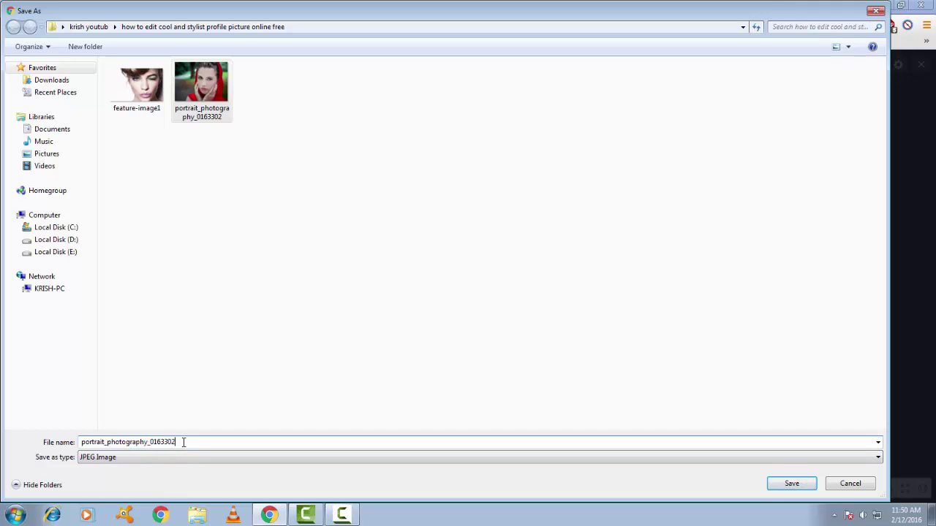
key(BackSpace)
text(3)
click(780, 486)
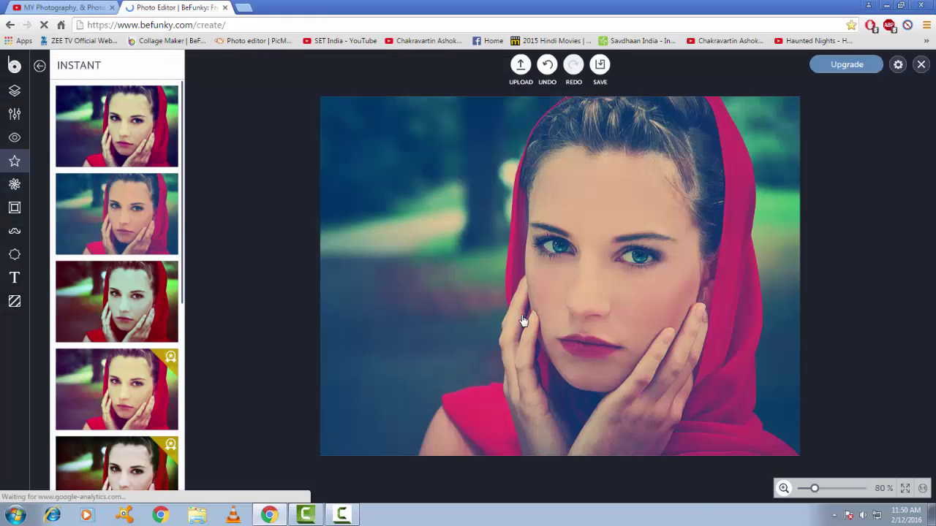
Step: Minimise the browser and open portrait_photography_0163302 from the profile picture project folder in Windows Photo Viewer
click(882, 6)
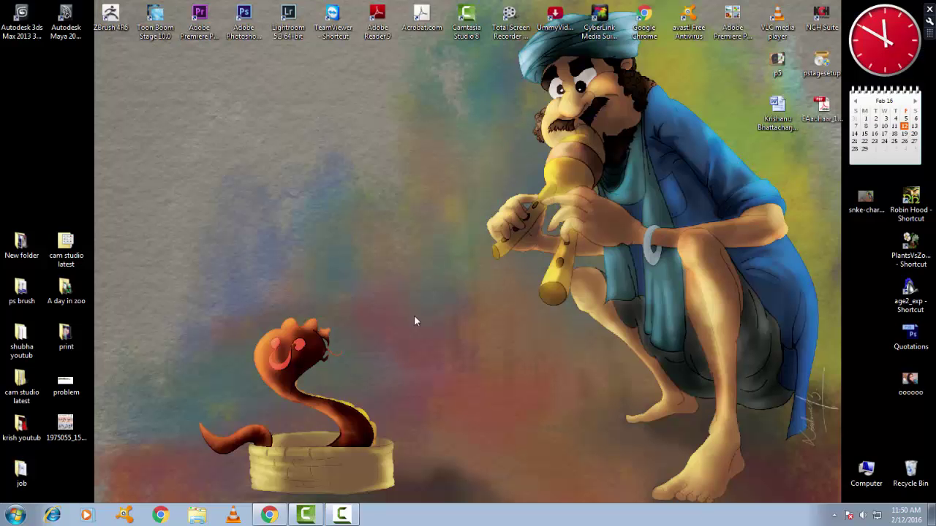
double_click(21, 428)
double_click(248, 135)
right_click(204, 91)
click(230, 100)
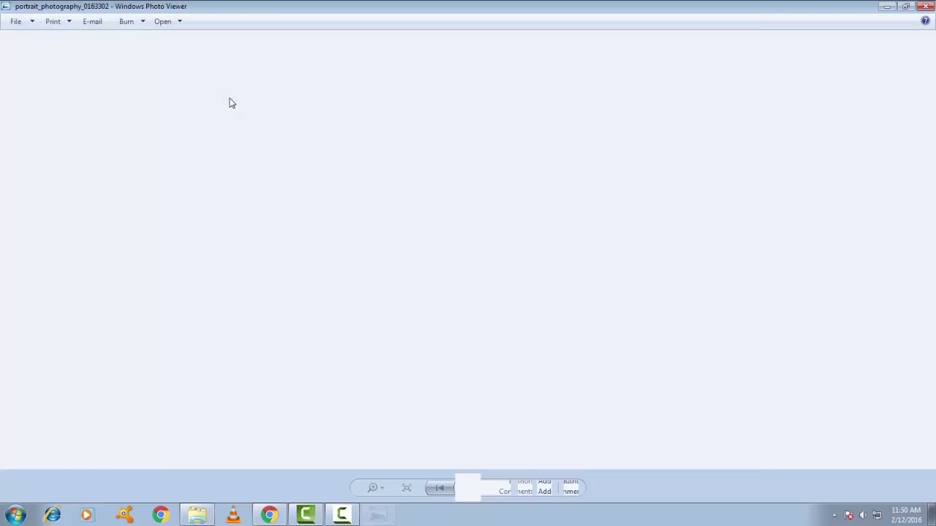
Step: Compare the original portrait with the edited portrait_photography_0163303 by switching back and forth between them
key(Left)
key(Right)
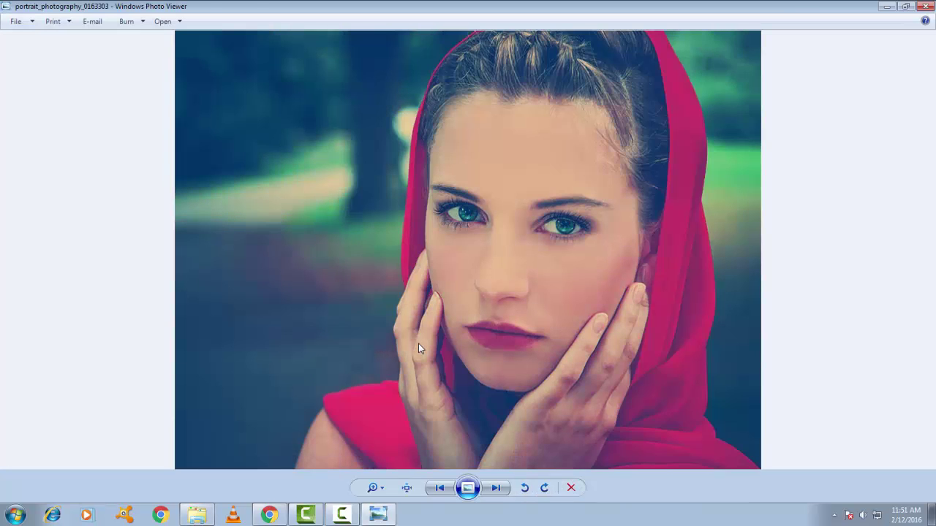
key(Left)
key(Right)
key(Left)
key(Right)
key(Left)
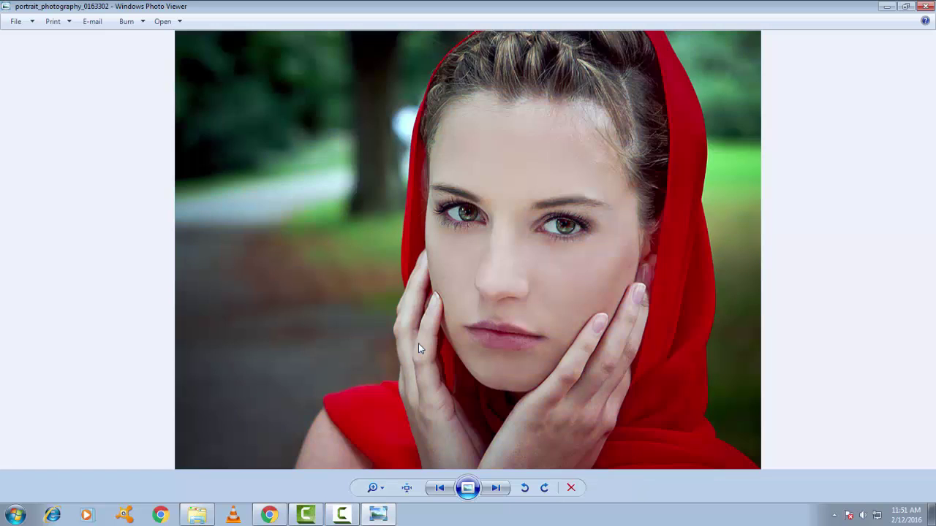
key(Right)
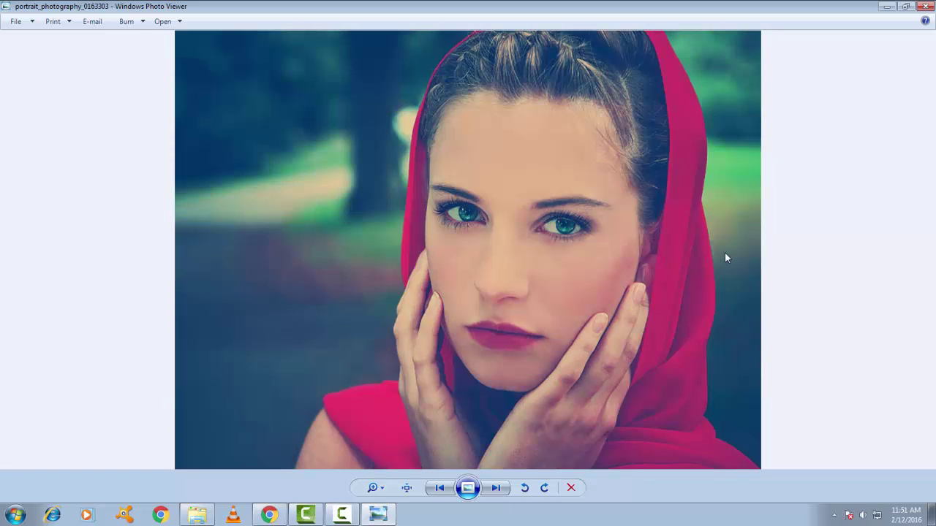